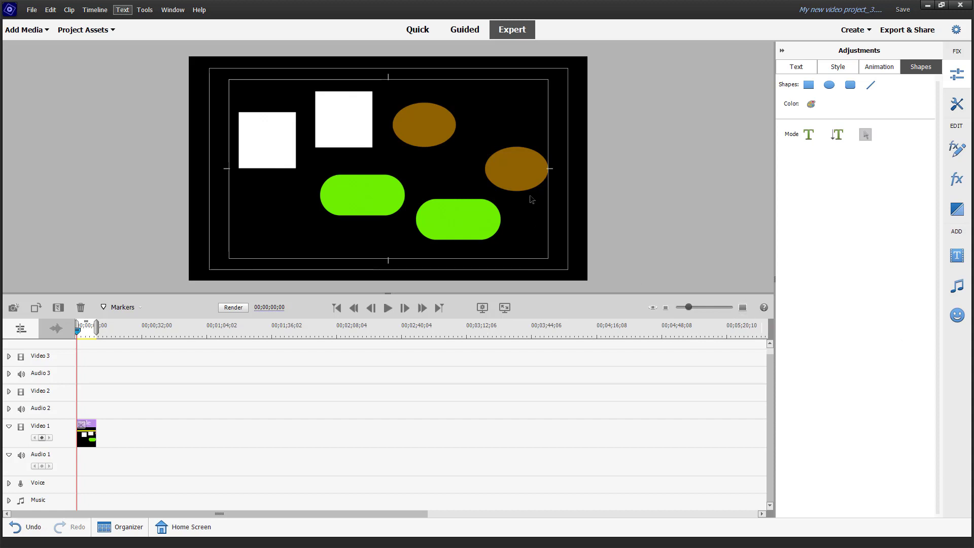
Step: Select all the shapes in the title
left_click_drag(611, 65, 178, 231)
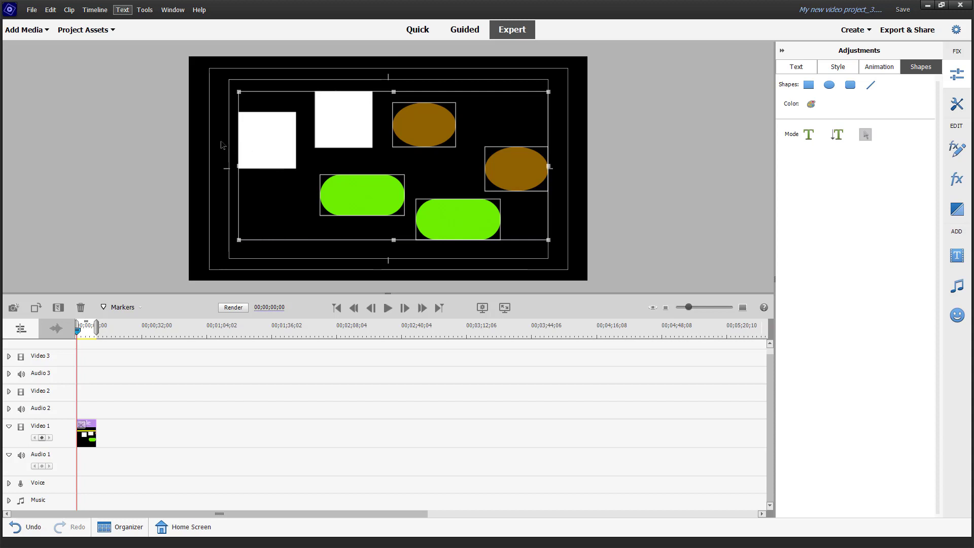
left_click(206, 96)
key("ctrl+a")
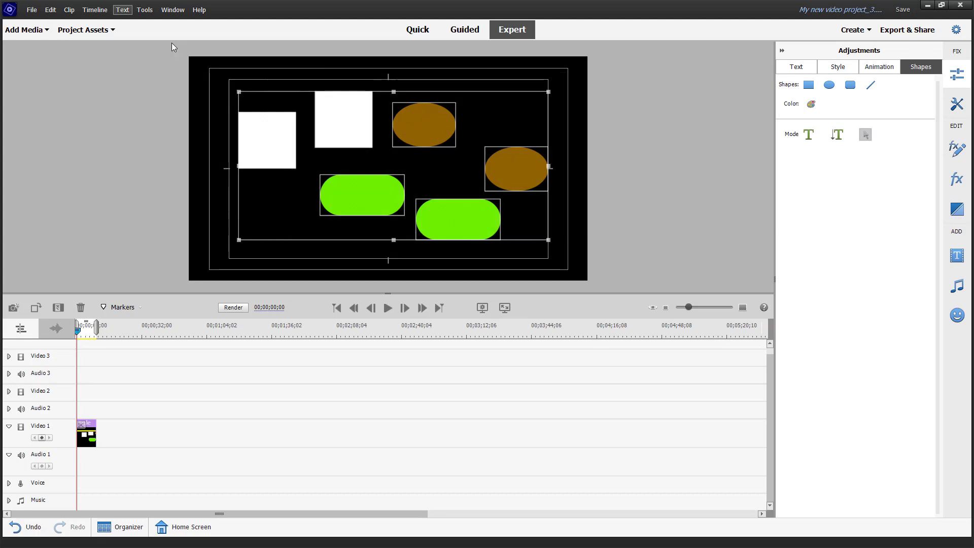
Step: Try distributing the selected shapes by Horizontal Left, and undo it
left_click(123, 10)
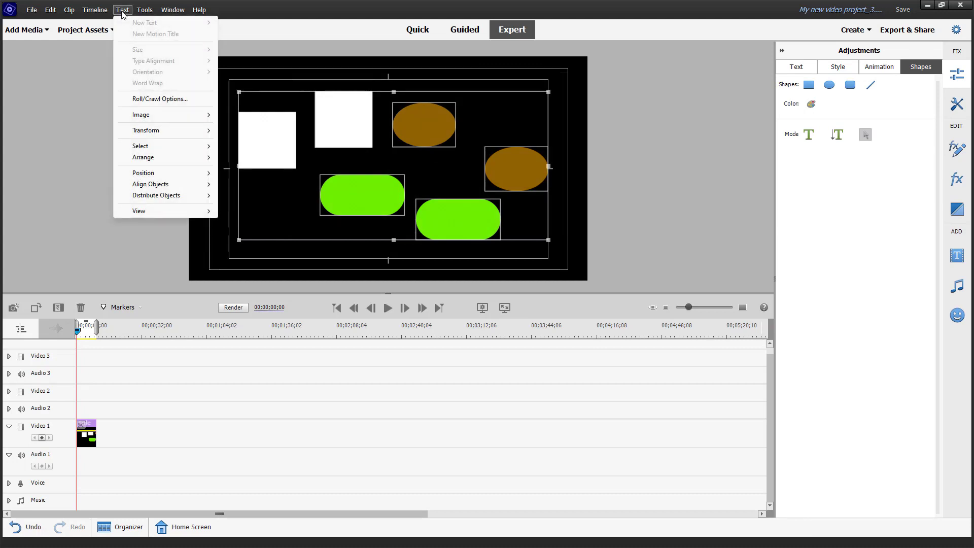
mouse_move(193, 198)
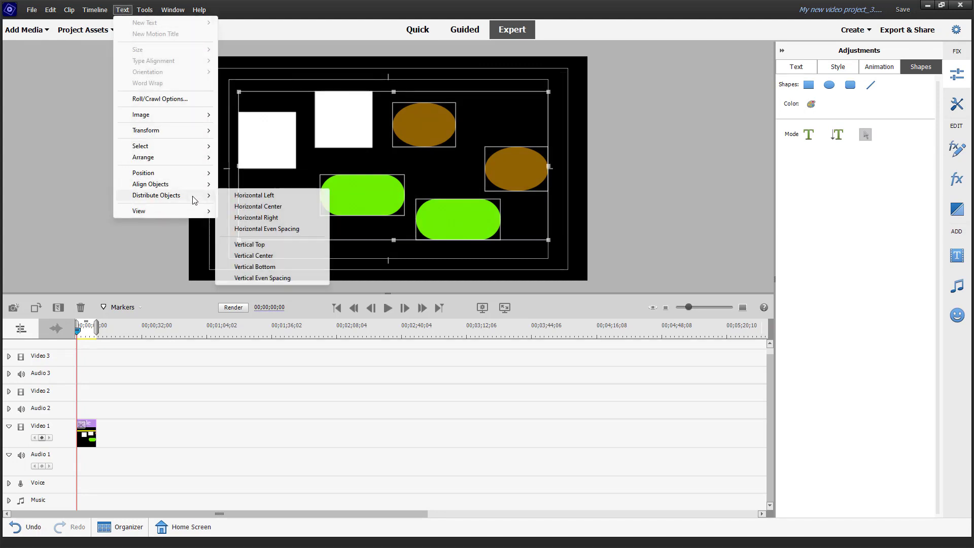
left_click(237, 196)
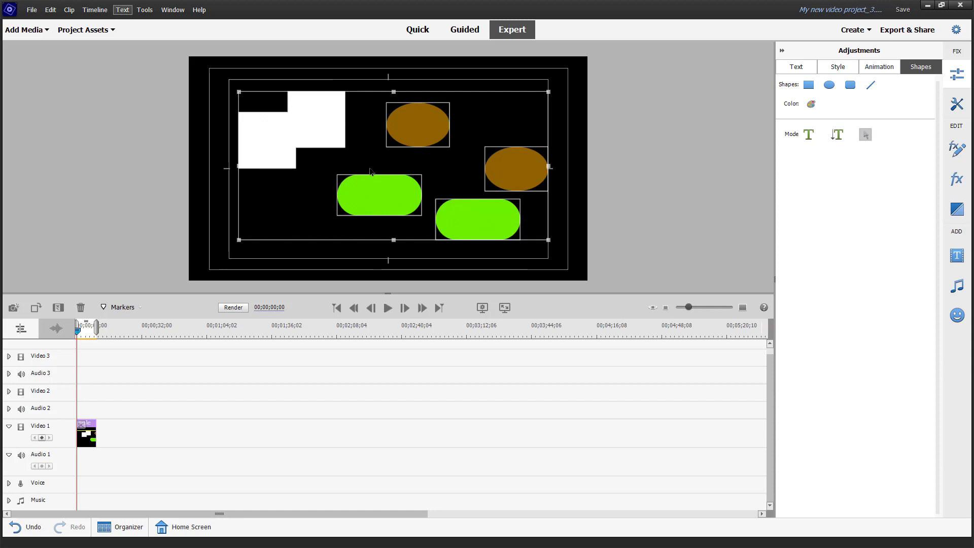
key("ctrl+z")
Step: Distribute the selected shapes by Horizontal Center
left_click(122, 10)
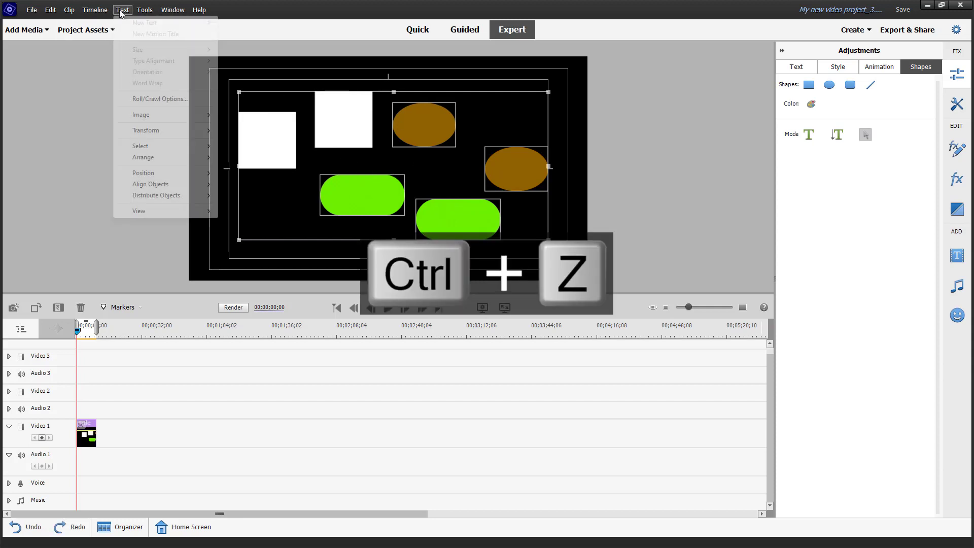
mouse_move(178, 195)
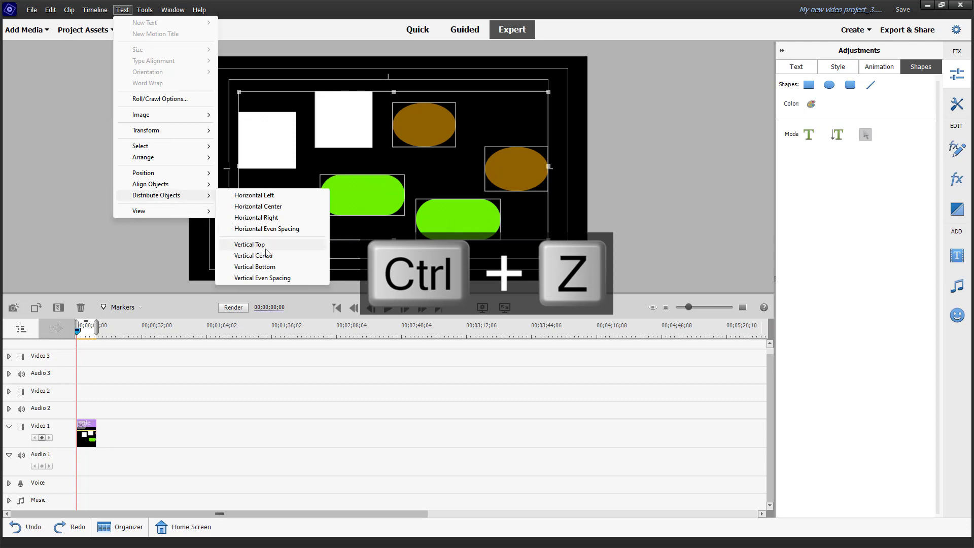
left_click(290, 210)
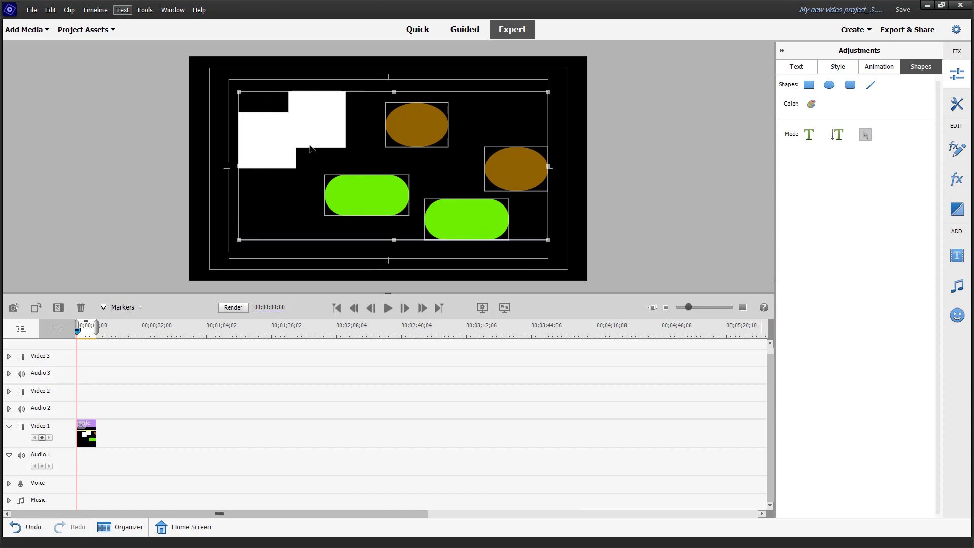
Step: Distribute the selected shapes with Horizontal Even Spacing
left_click(122, 10)
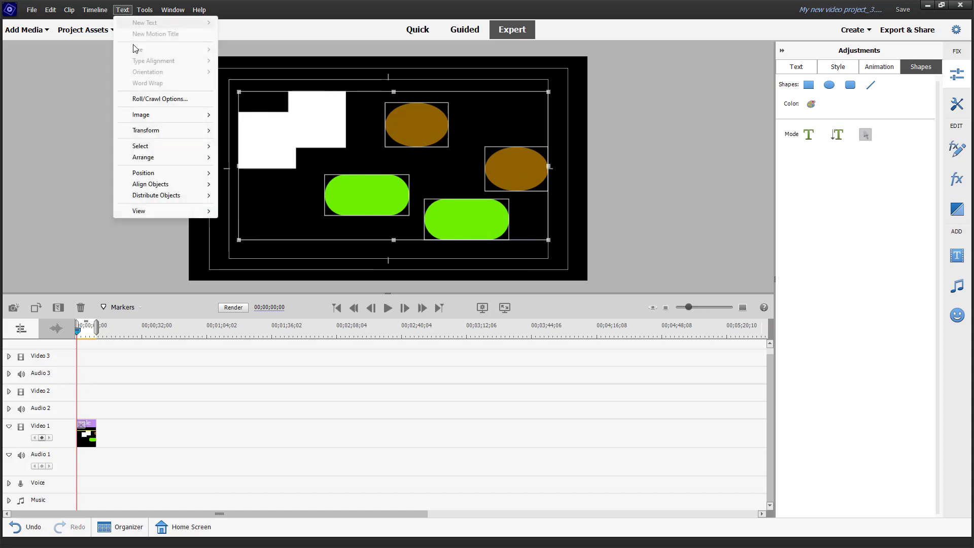
mouse_move(193, 195)
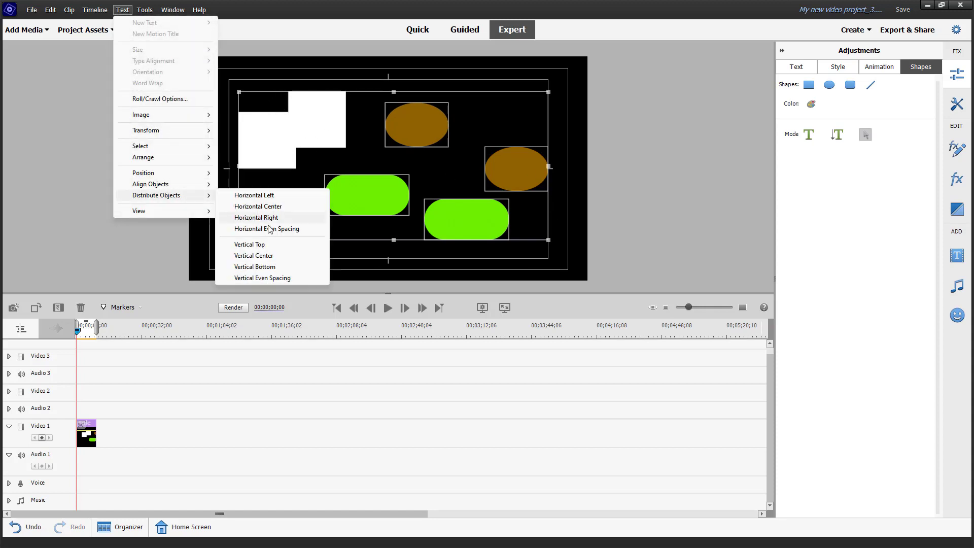
left_click(274, 229)
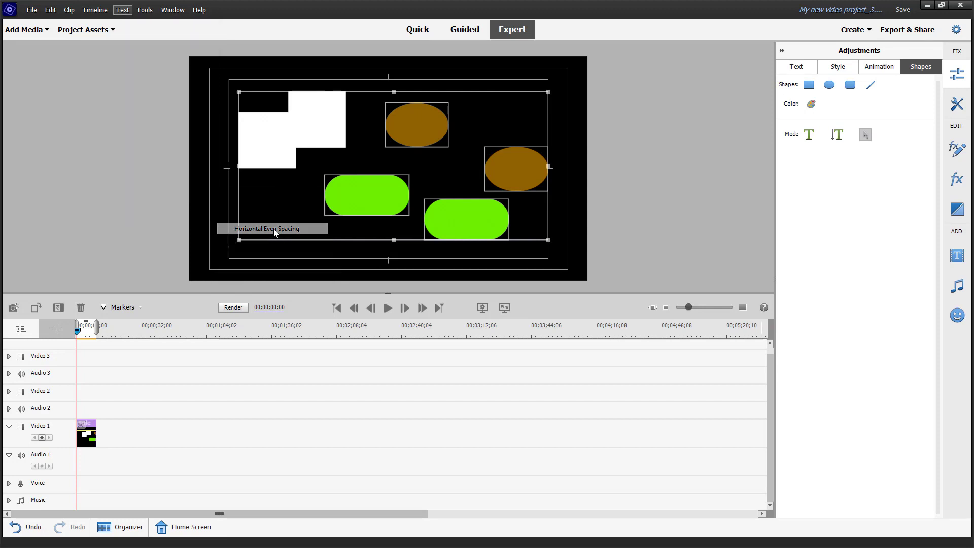
Step: Distribute the selected shapes by Vertical Top
left_click(125, 11)
mouse_move(184, 196)
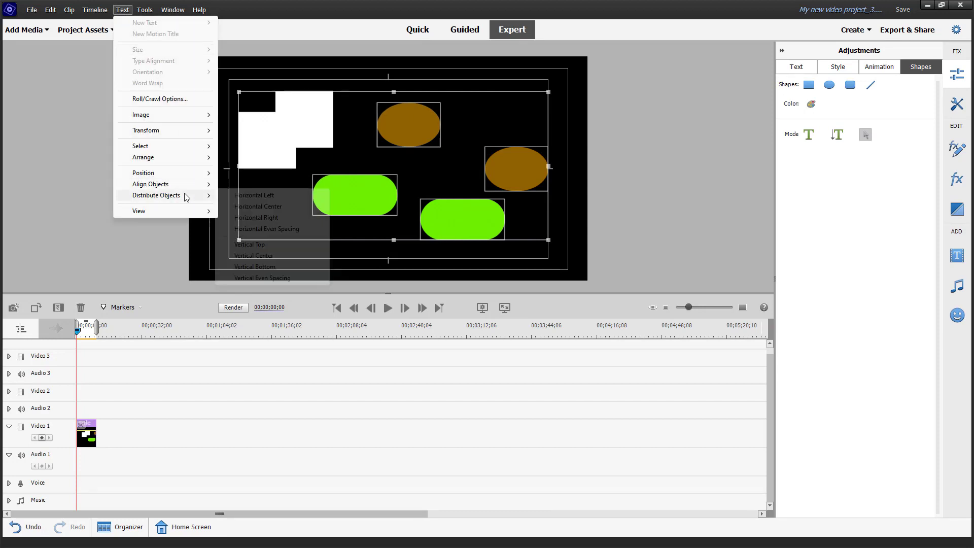
left_click(287, 245)
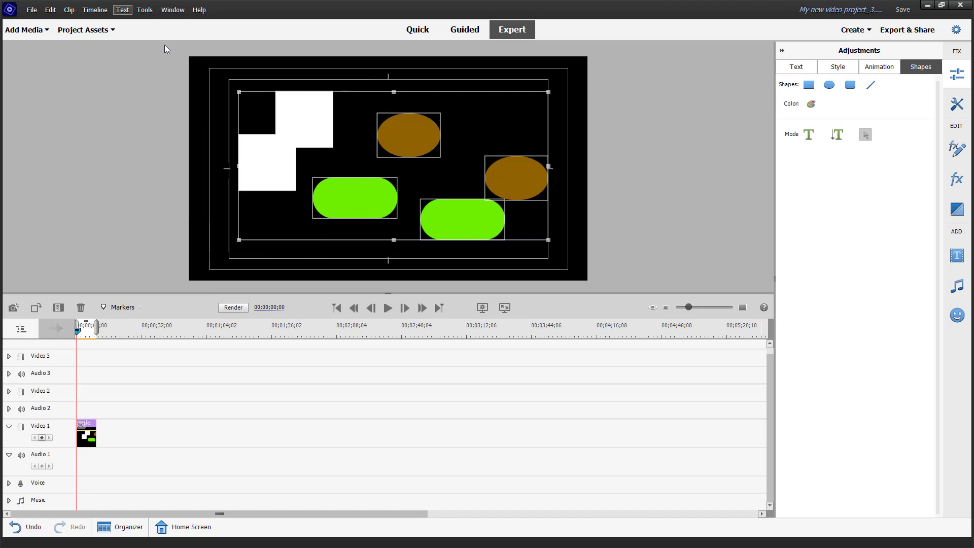
Step: Distribute the selected shapes by Vertical Center
left_click(122, 10)
mouse_move(175, 199)
left_click(257, 255)
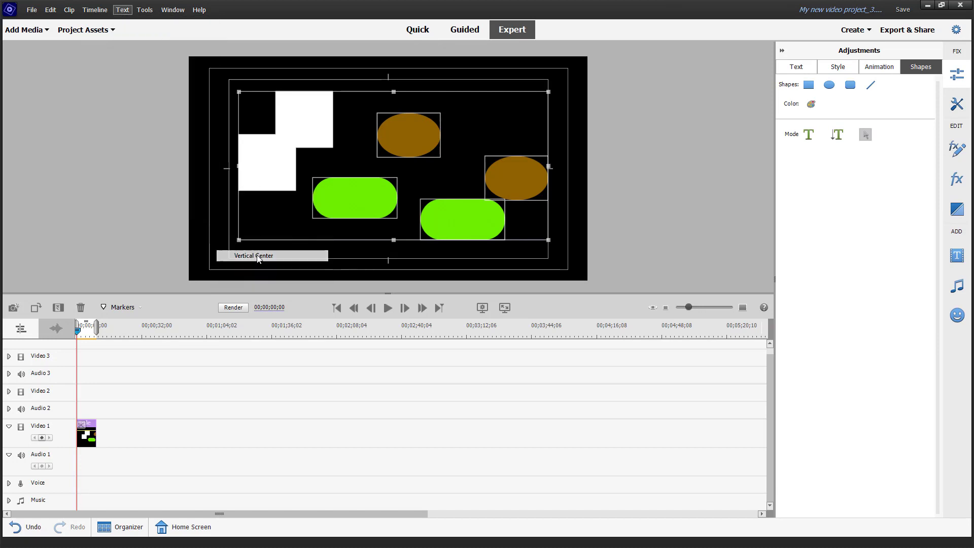
left_click(123, 10)
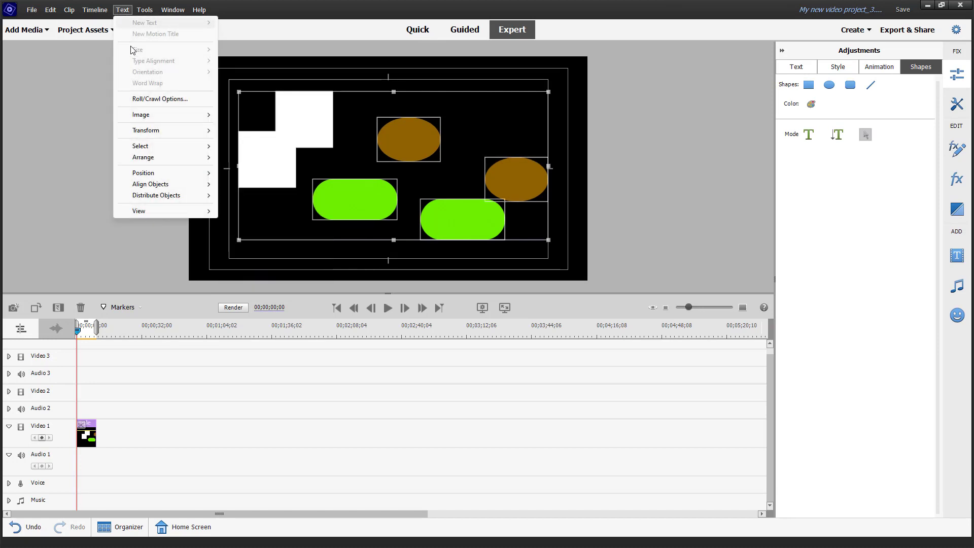
mouse_move(192, 187)
left_click(397, 136)
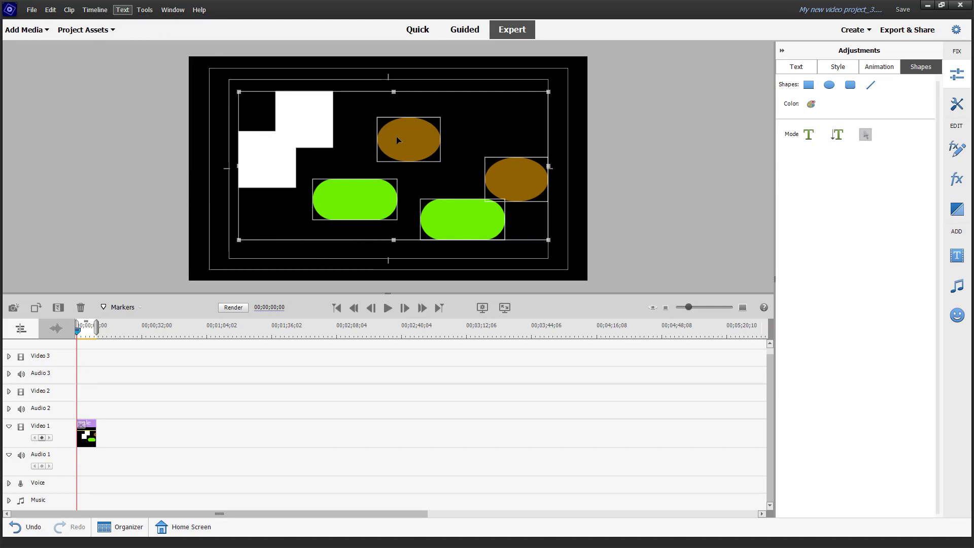
left_click(494, 146)
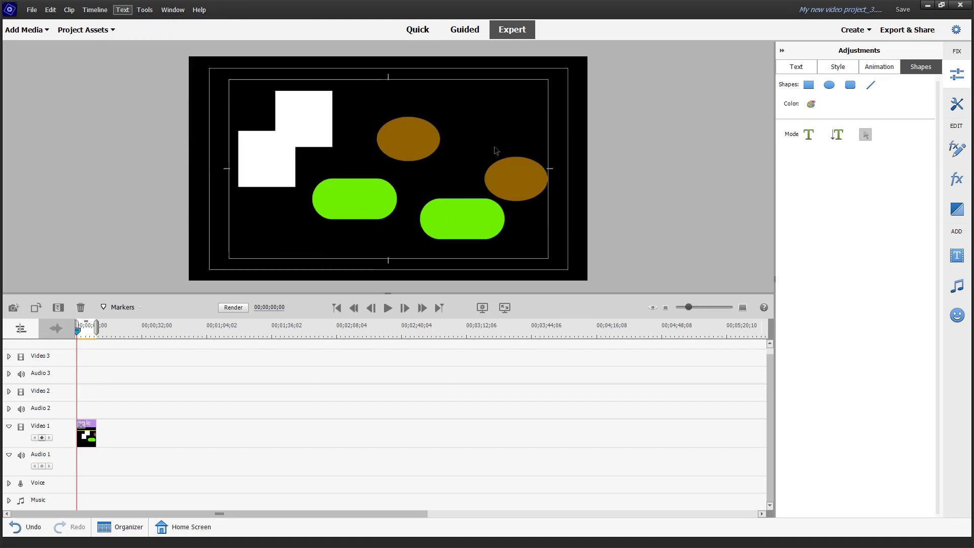
Step: Delete the upper green rounded rectangle
left_click(343, 200)
key("Delete")
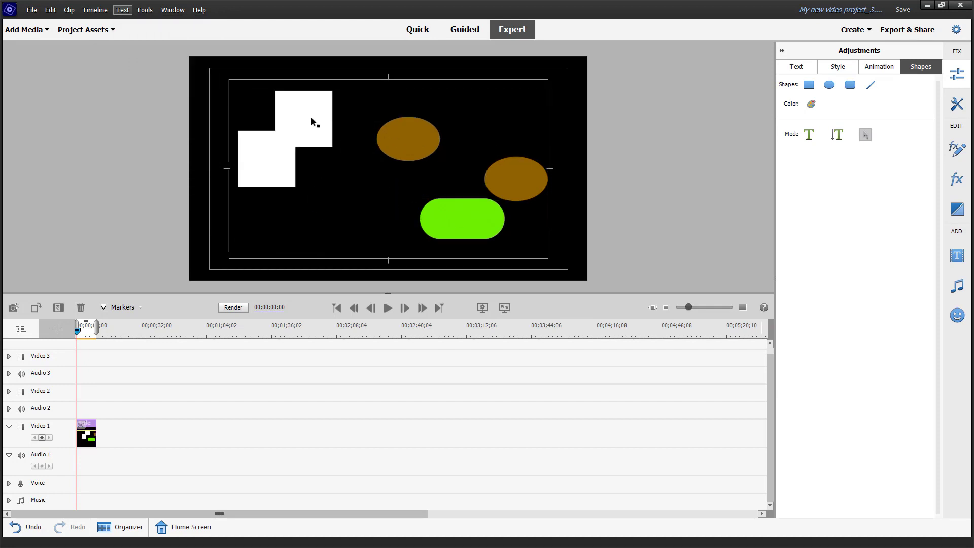
Step: Rearrange the shapes into one horizontal row, shrinking the second square, an ellipse and the green pill
left_click_drag(311, 117, 315, 160)
key("Tab")
left_click(386, 146)
left_click_drag(441, 117, 358, 164)
left_click_drag(427, 202, 406, 163)
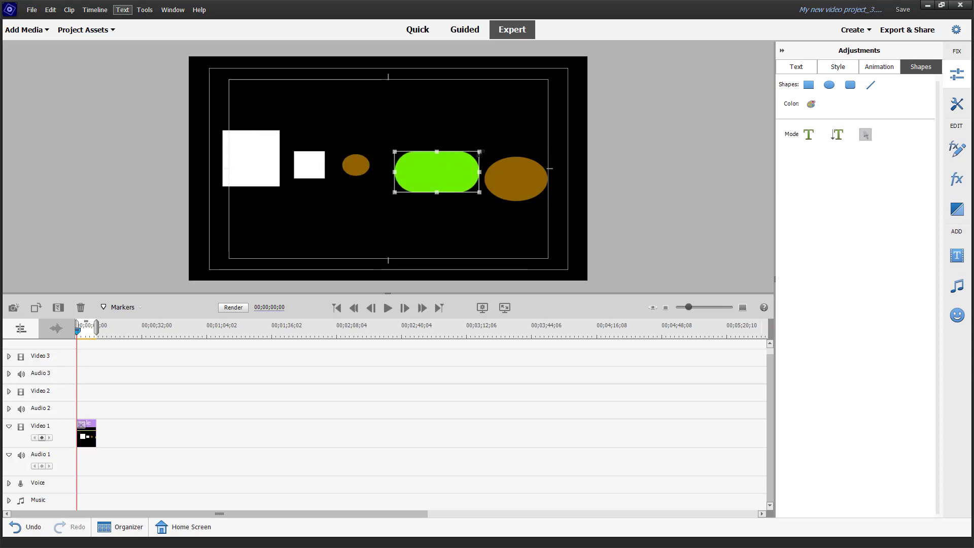
left_click_drag(472, 159, 417, 164)
left_click_drag(503, 178, 495, 163)
Step: Select all the shapes, try aligning them by Horizontal Center, and undo it
left_click_drag(200, 110, 570, 234)
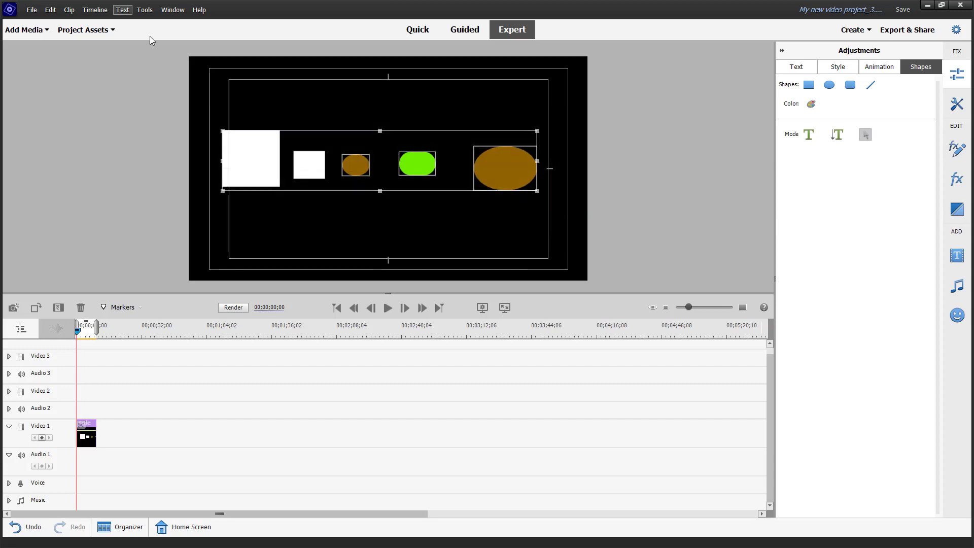
left_click(122, 10)
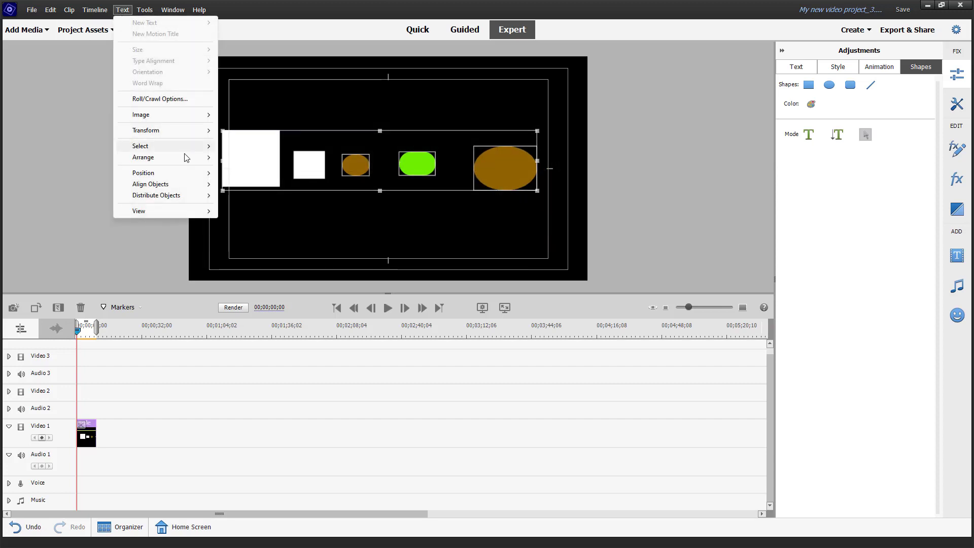
mouse_move(186, 157)
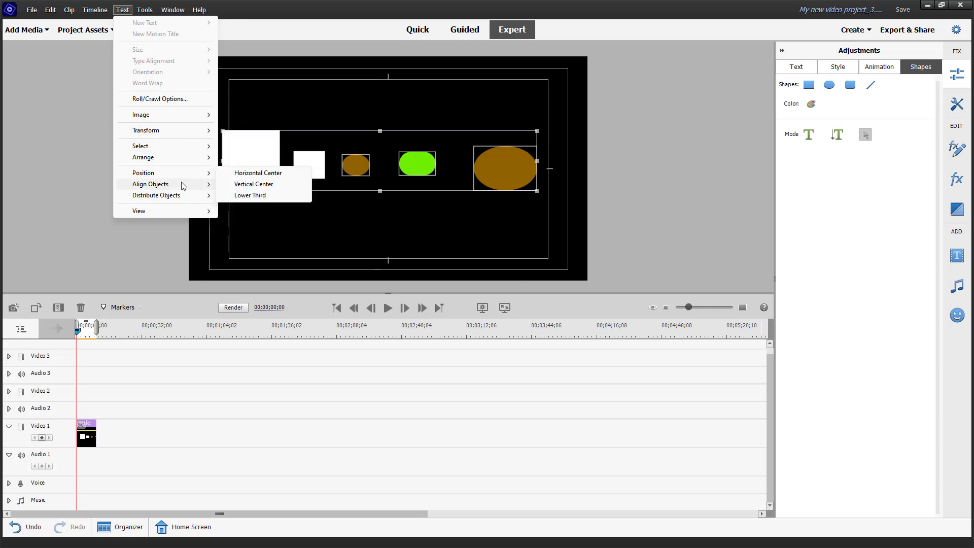
mouse_move(198, 174)
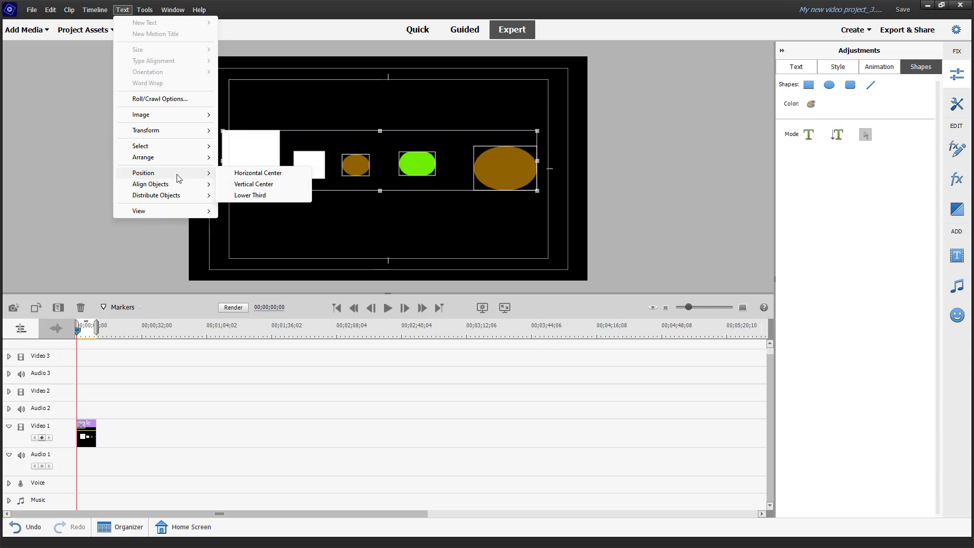
mouse_move(172, 185)
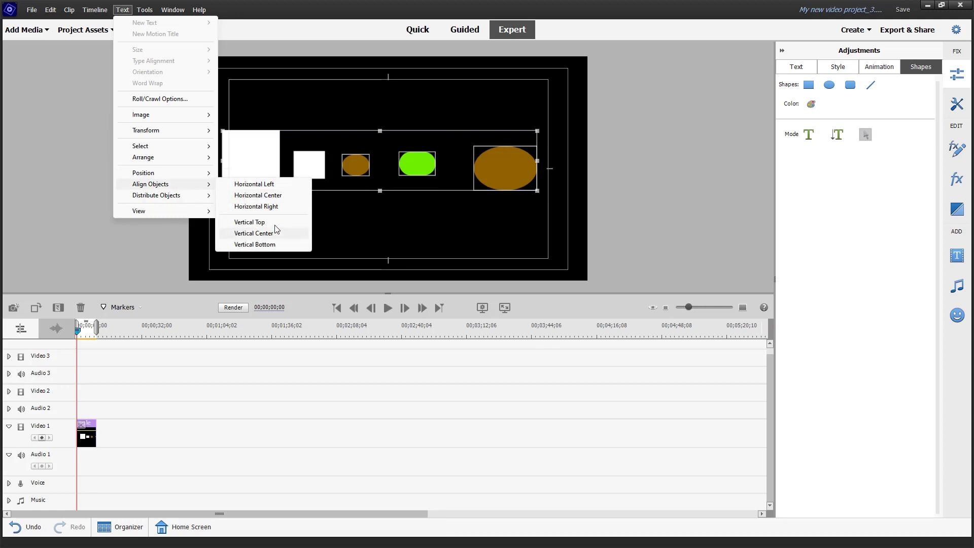
left_click(277, 196)
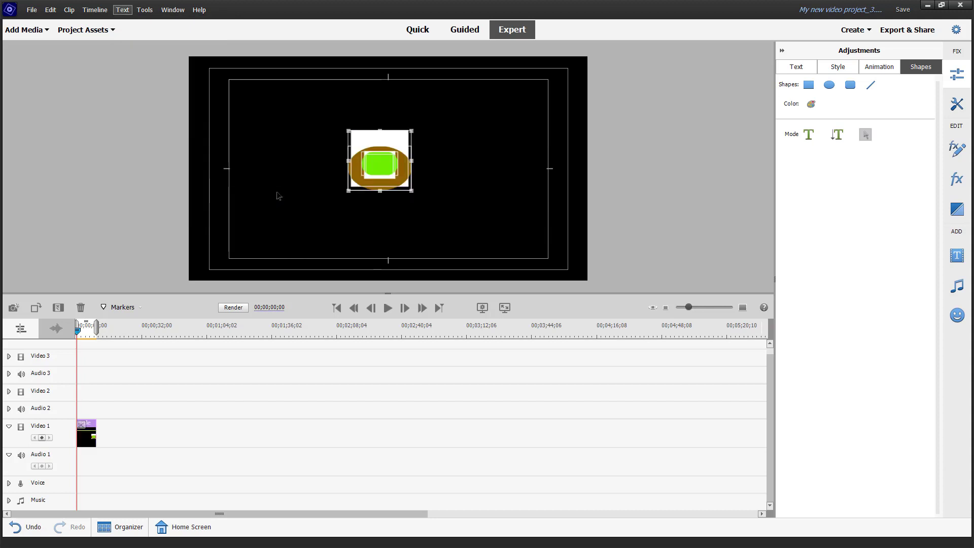
key("ctrl+z")
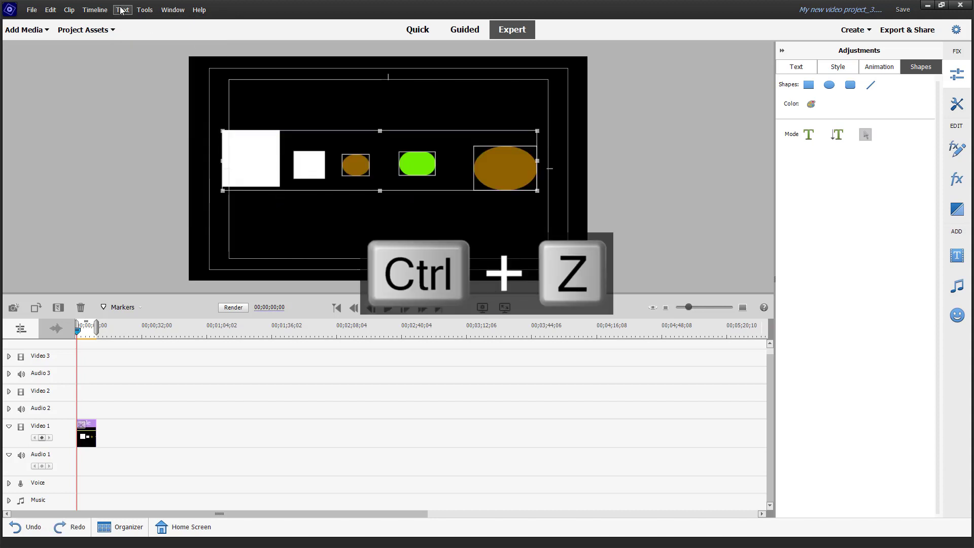
Step: Align the selected shapes on their vertical centers
left_click(122, 10)
mouse_move(190, 185)
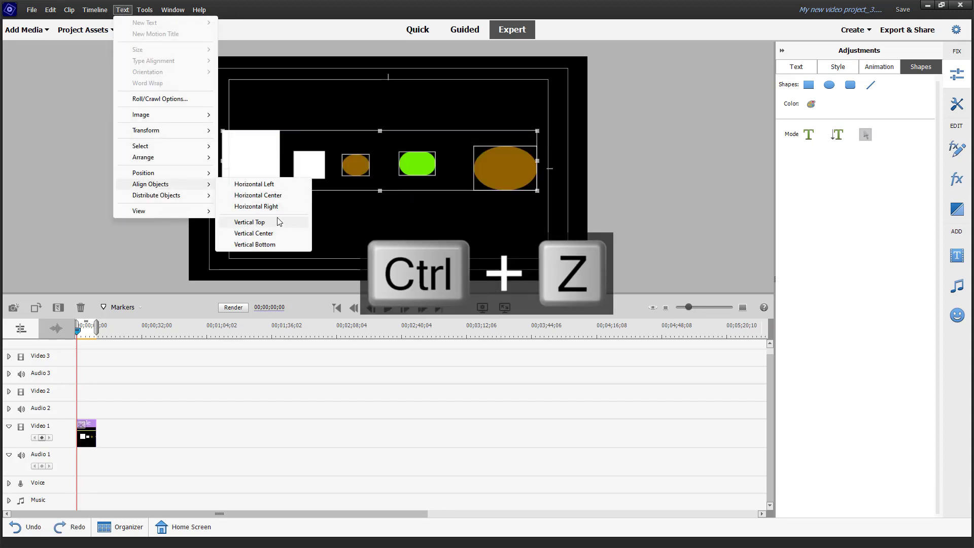
left_click(275, 237)
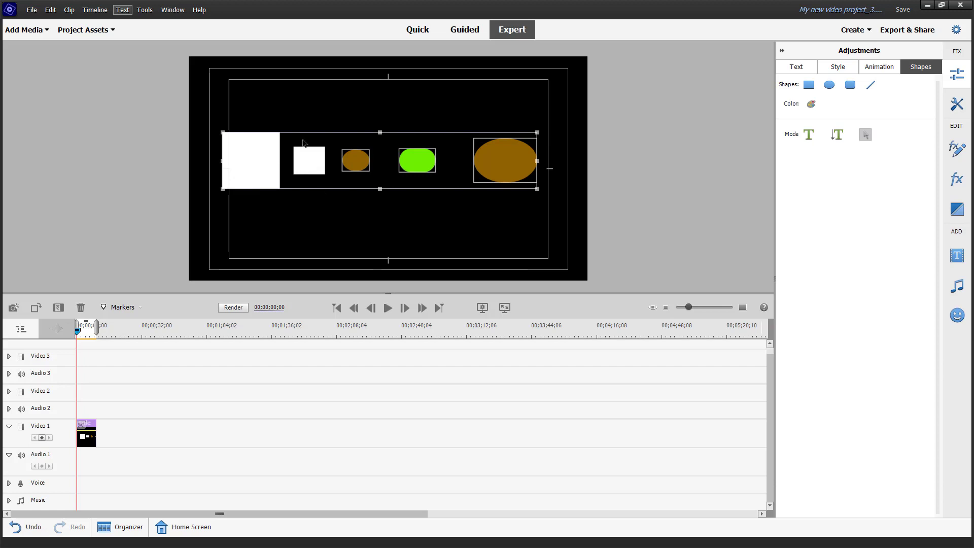
Step: Distribute the selected shapes by Horizontal Center
left_click(121, 14)
mouse_move(191, 196)
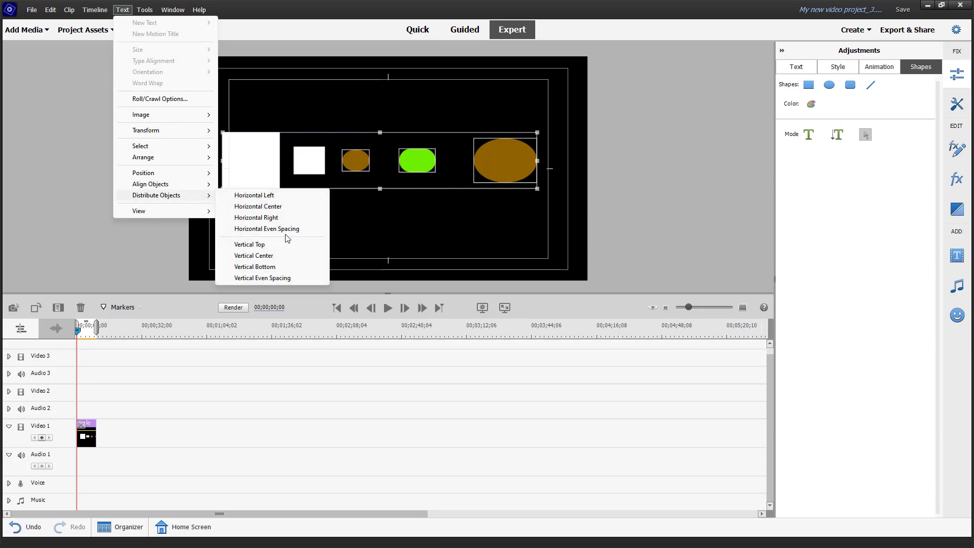
left_click(282, 206)
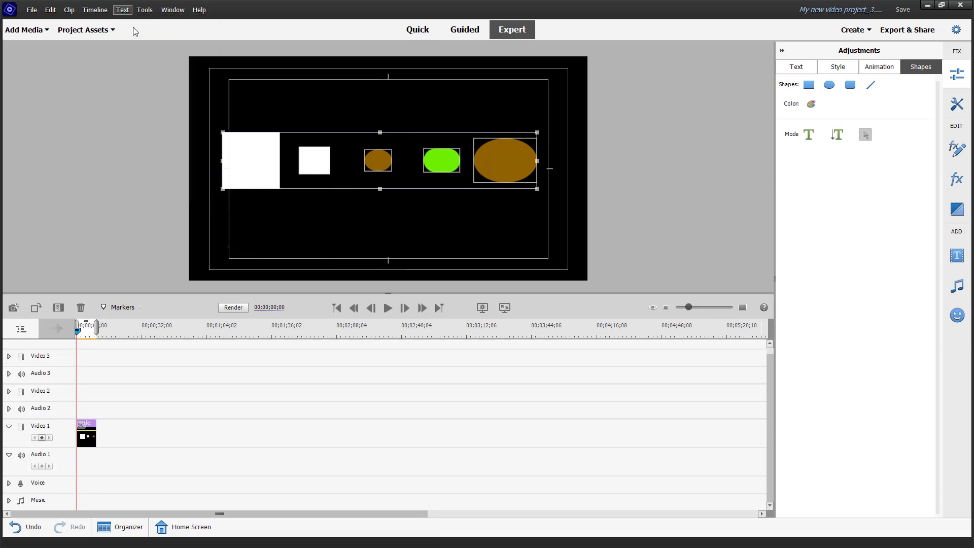
Step: Distribute the selected shapes by Horizontal Left
left_click(122, 9)
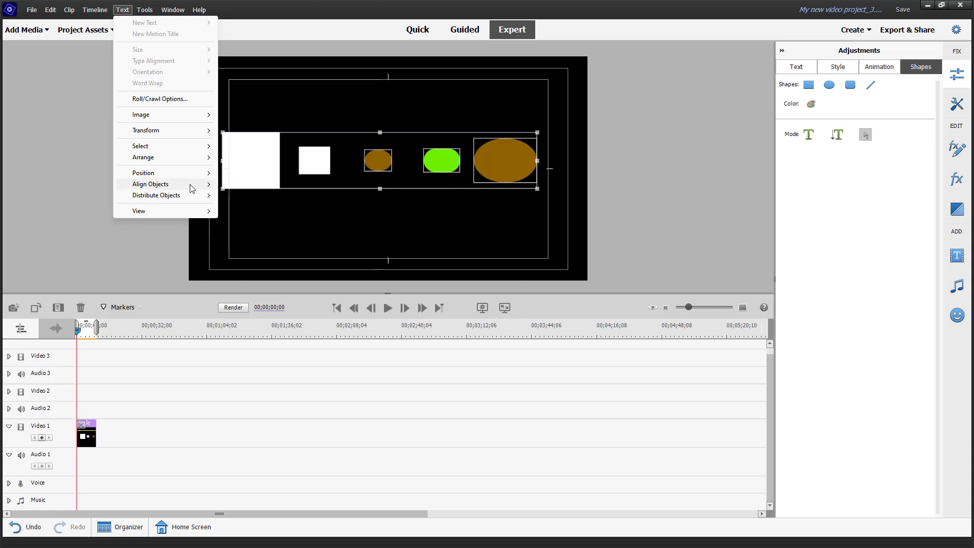
mouse_move(189, 195)
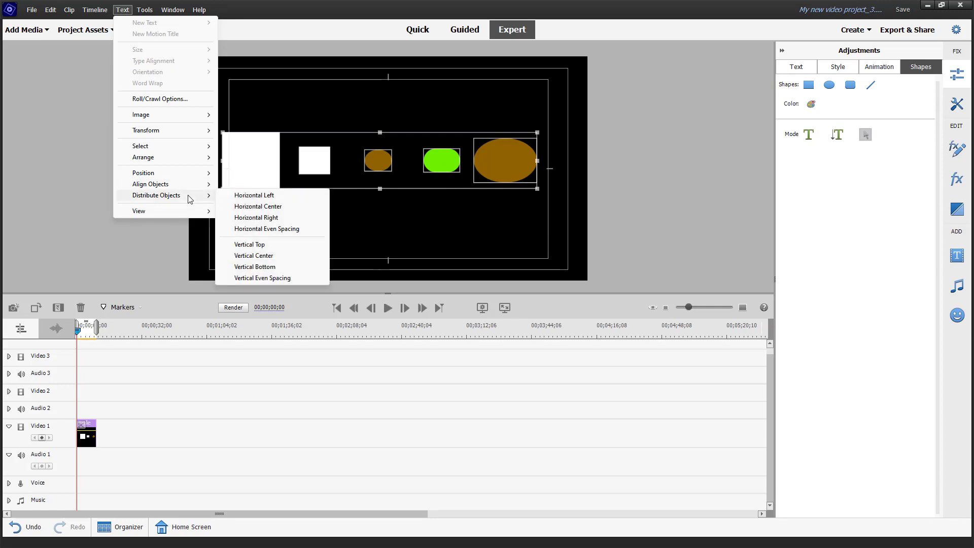
left_click(286, 195)
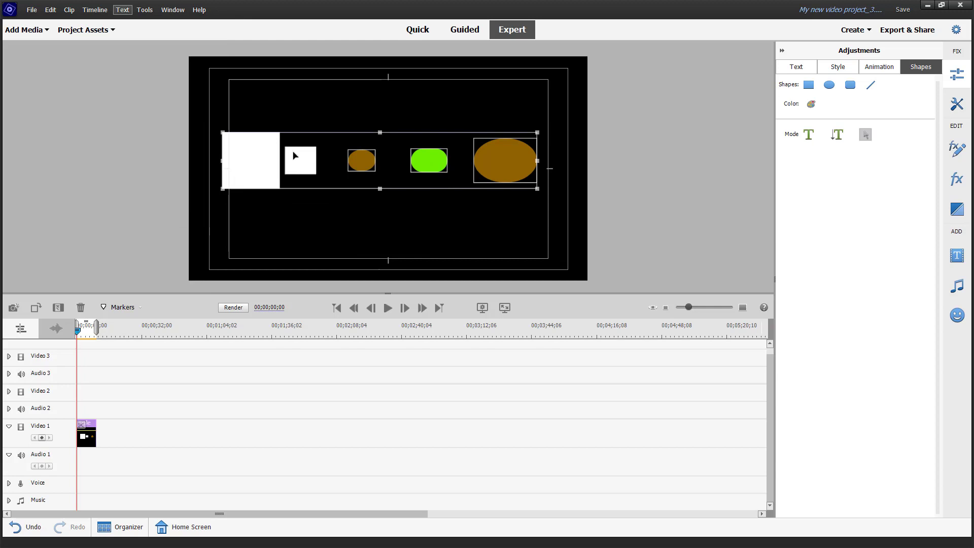
Step: Try aligning the selected shapes by Horizontal Right, and undo it
left_click(122, 10)
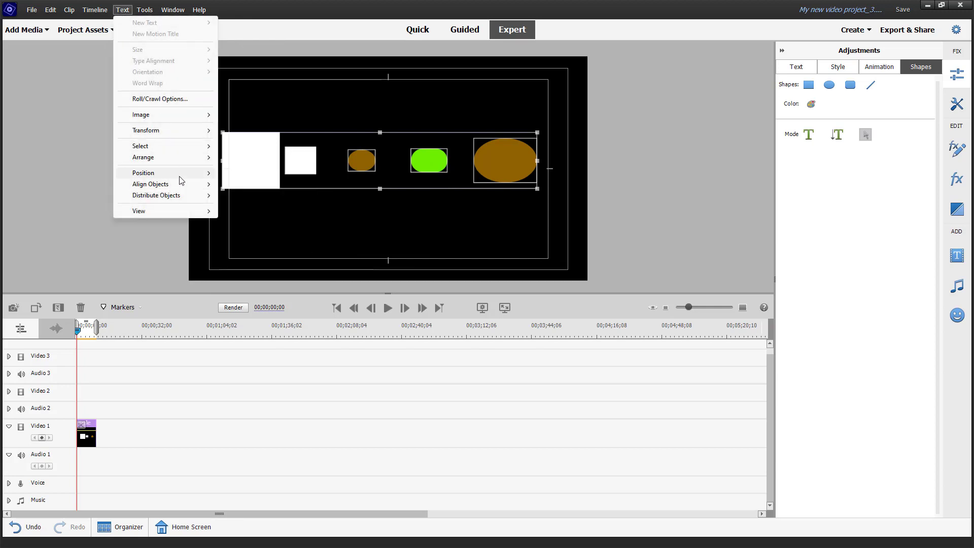
mouse_move(182, 185)
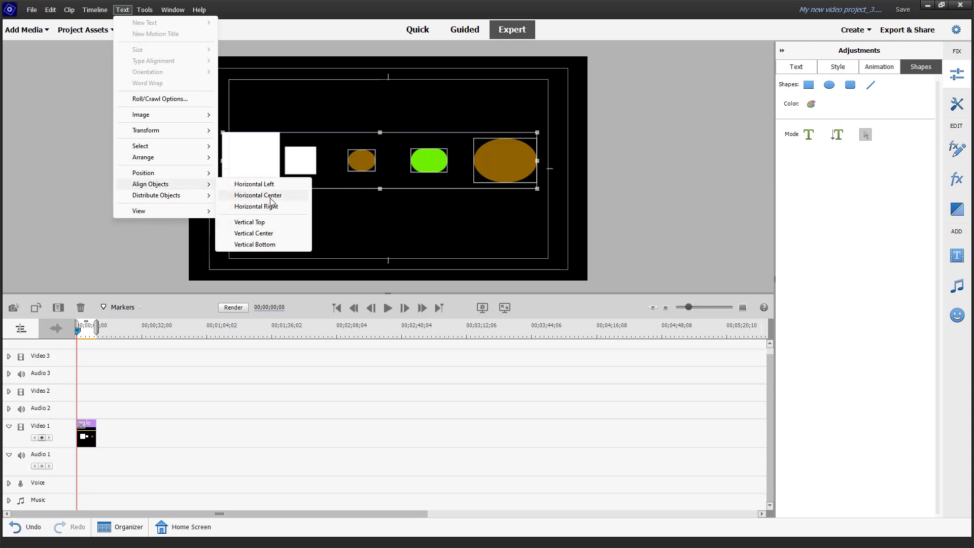
left_click(269, 208)
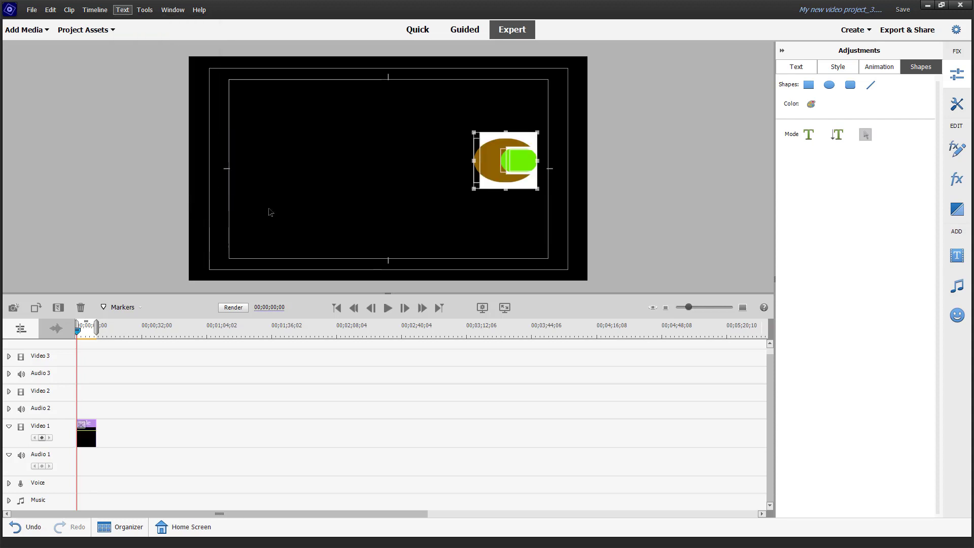
key("ctrl+z")
Step: Distribute the selected shapes by Horizontal Right
left_click(122, 10)
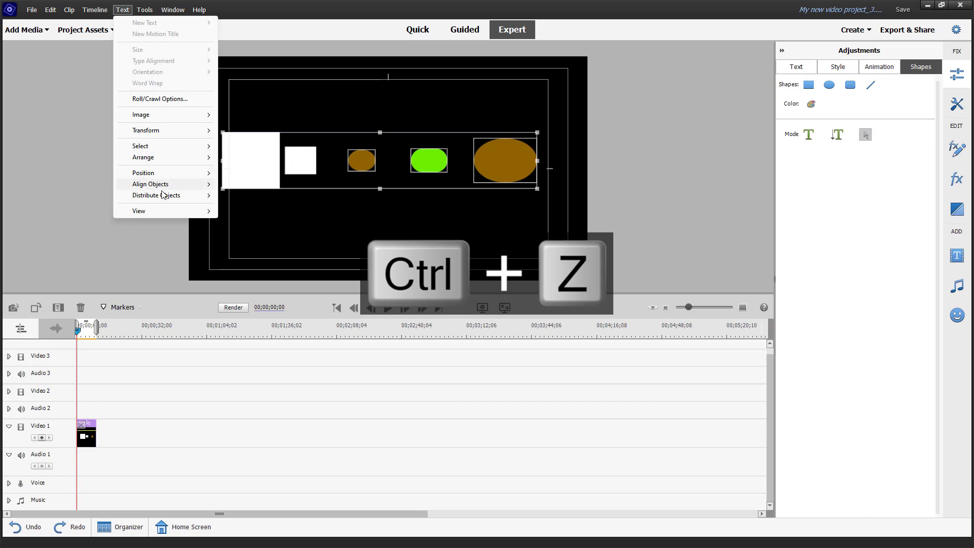
mouse_move(163, 196)
left_click(268, 218)
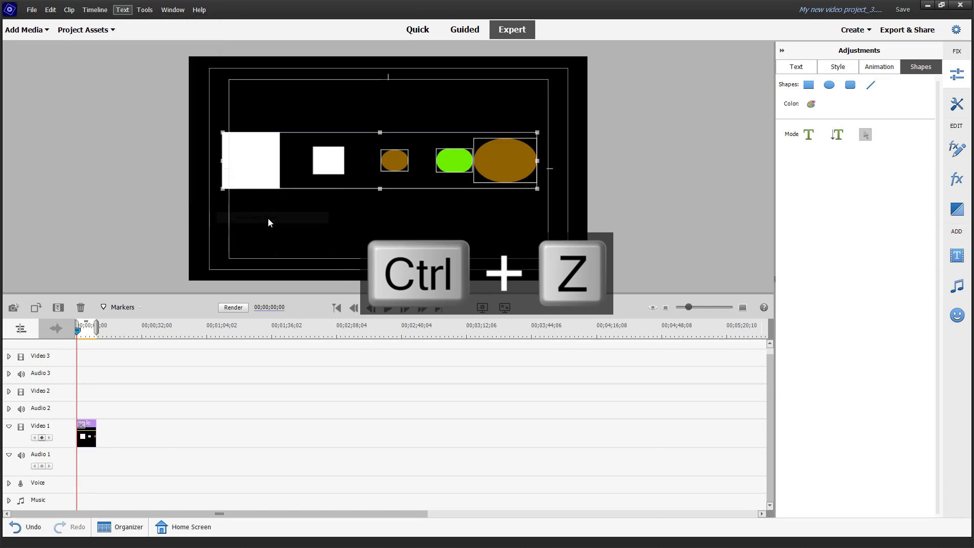
Step: Distribute the selected shapes with Horizontal Even Spacing
left_click(122, 10)
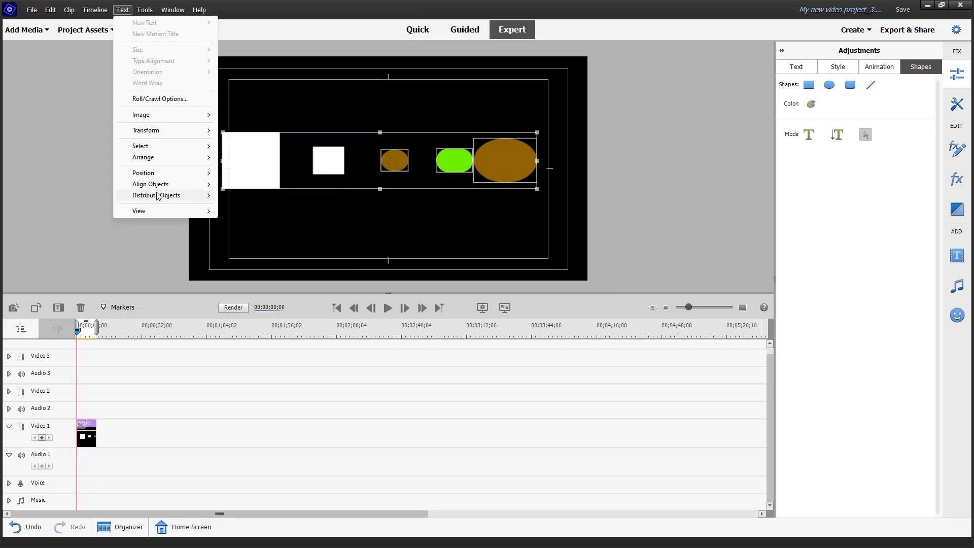
mouse_move(165, 196)
left_click(267, 228)
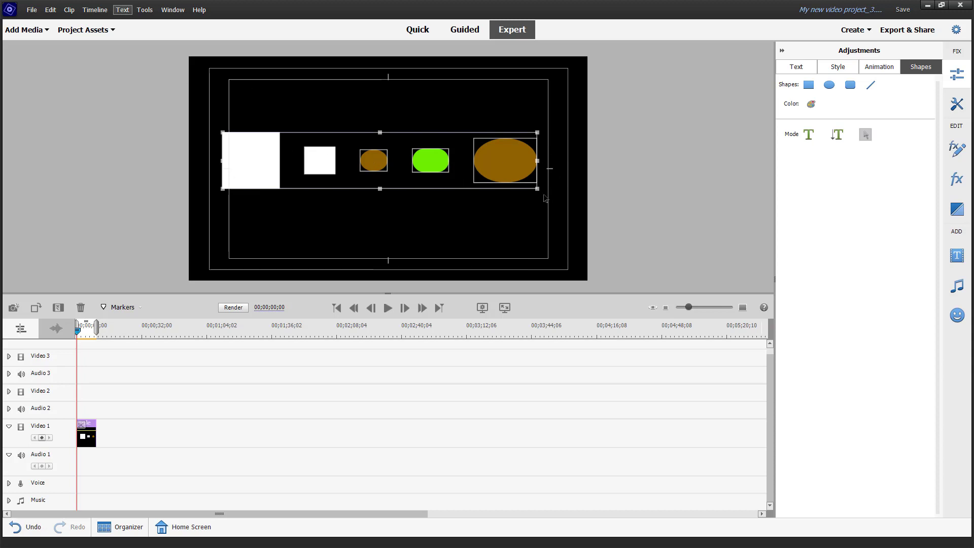
Step: Rearrange the shapes into a vertical column in the title and save the project
left_click_drag(539, 194, 344, 317)
left_click_drag(382, 61, 442, 250)
key("ctrl+s")
left_click(331, 87)
Step: Distribute the selected shapes by Vertical Top
left_click(123, 12)
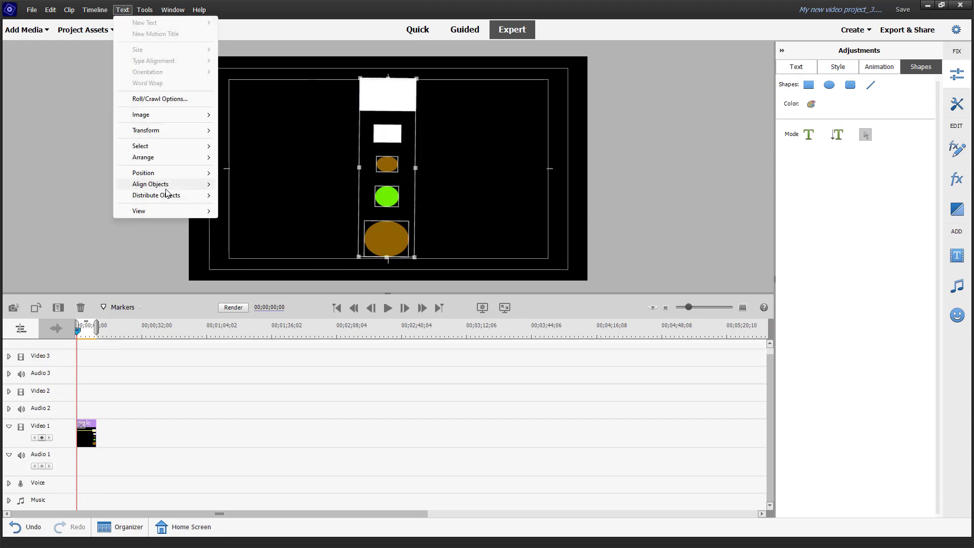
mouse_move(193, 196)
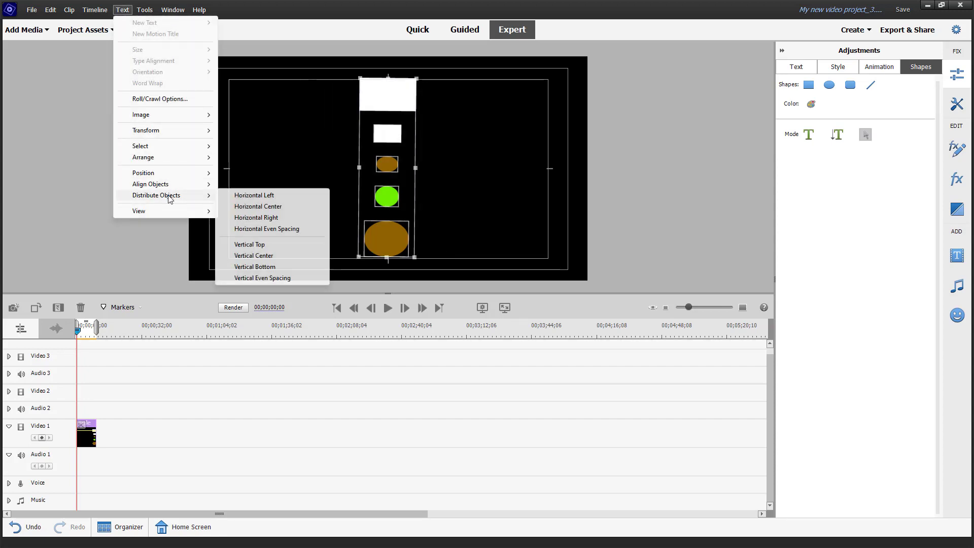
left_click(256, 244)
Step: Distribute the selected shapes by Vertical Center
left_click(126, 12)
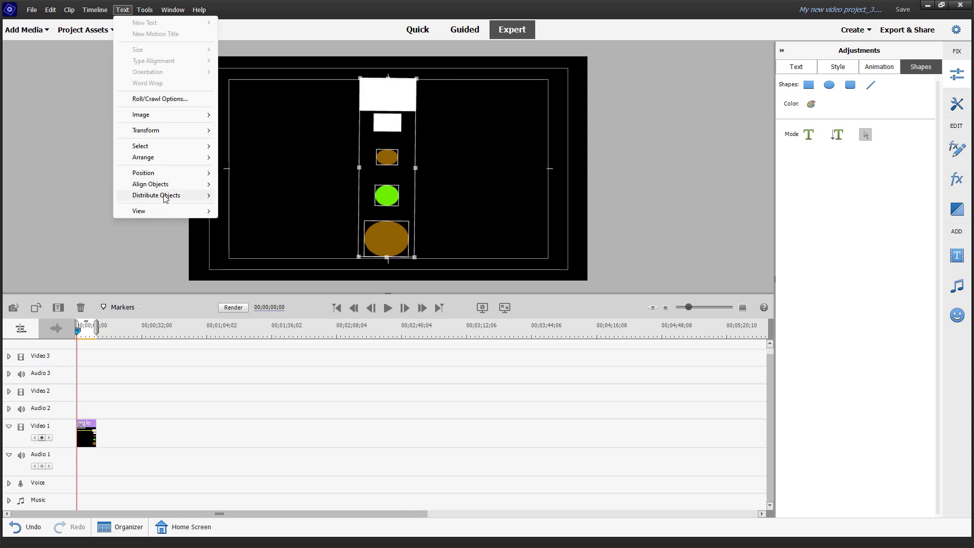
mouse_move(173, 196)
left_click(246, 255)
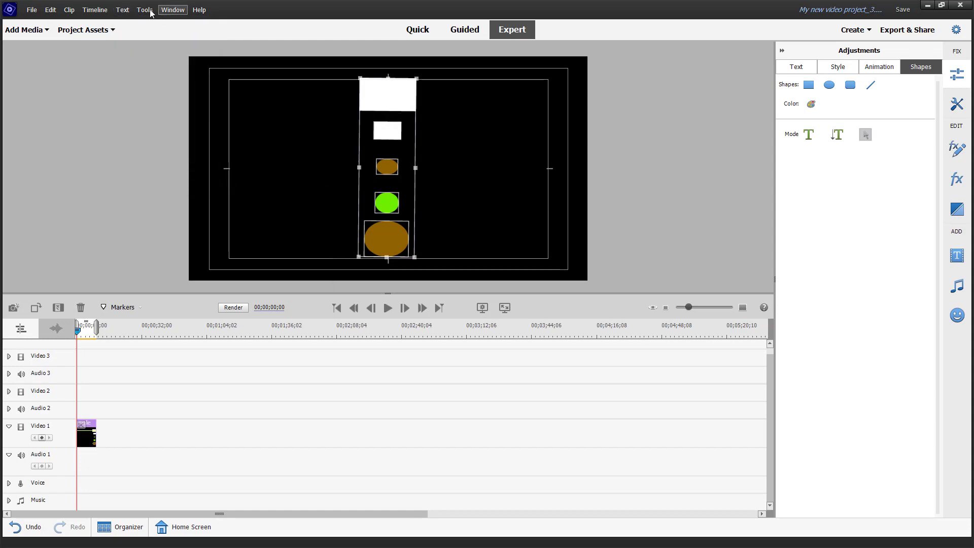
Step: Distribute the selected shapes by Vertical Bottom
left_click(122, 9)
mouse_move(187, 195)
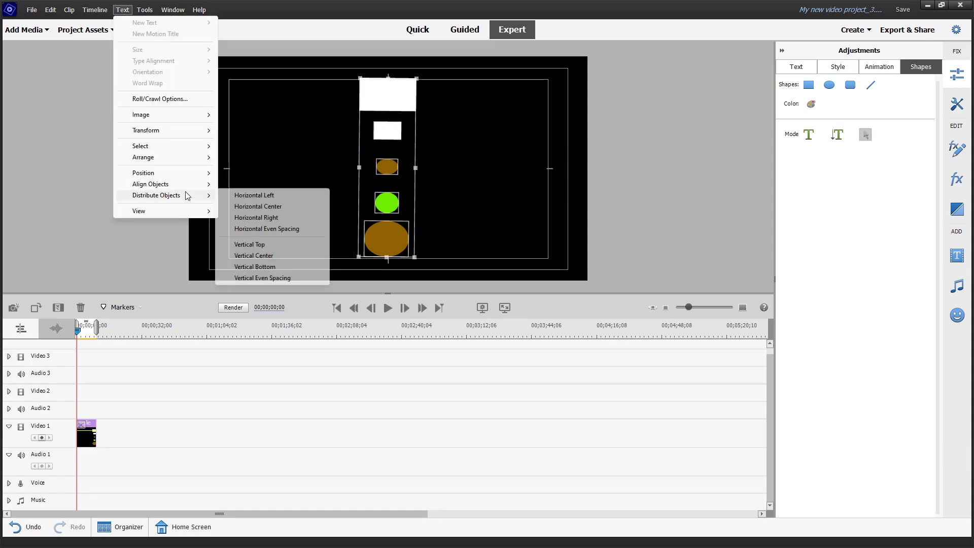
left_click(254, 267)
Step: Distribute the selected shapes with Vertical Even Spacing
left_click(123, 11)
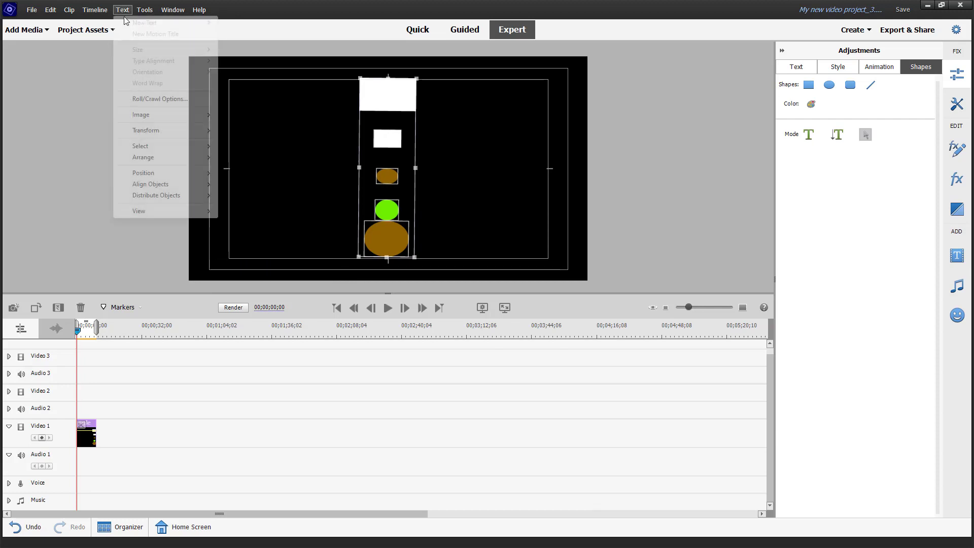
mouse_move(189, 197)
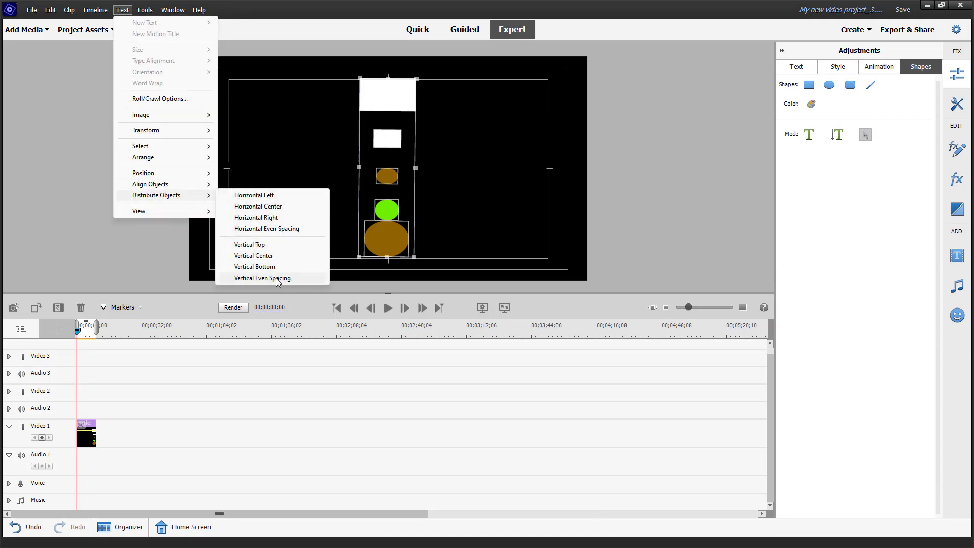
left_click(277, 280)
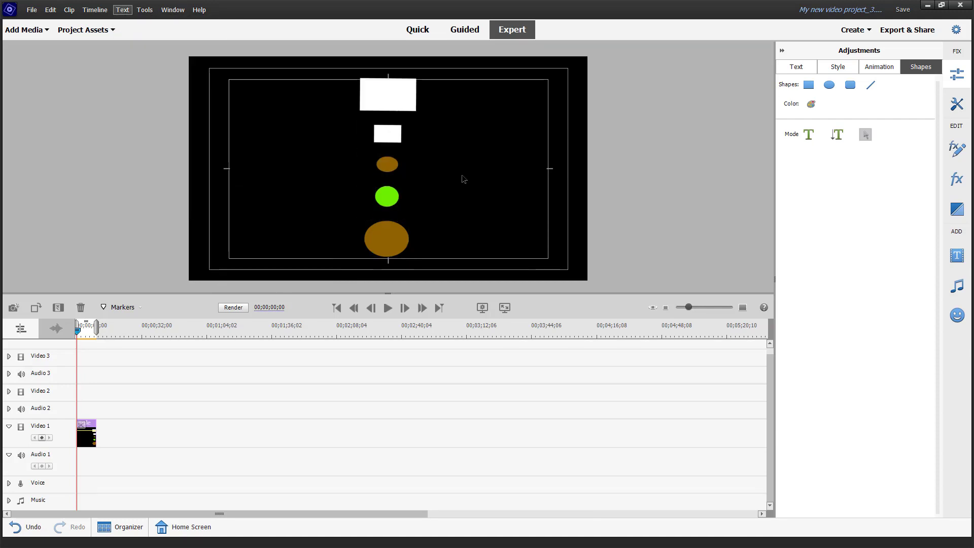